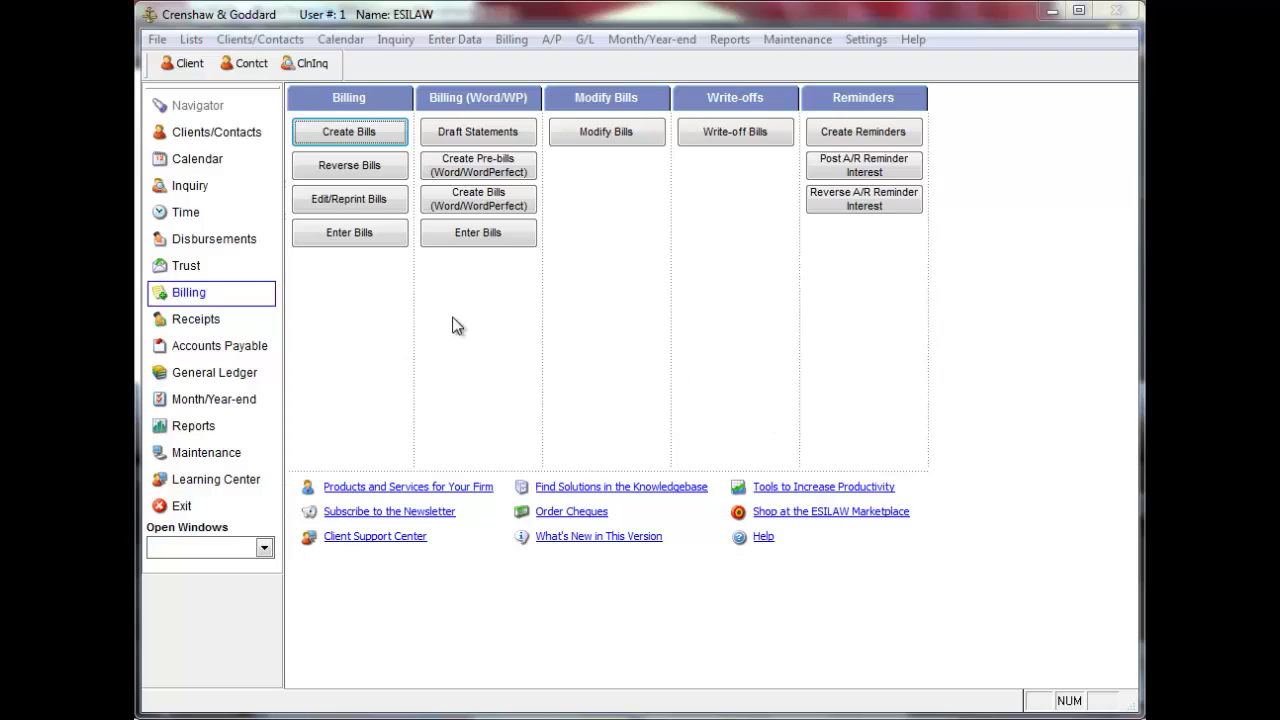
Open bill creation for Word/WordPerfect and set the date format to Long Date
{"action": "left_click", "coordinate": [491, 203]}
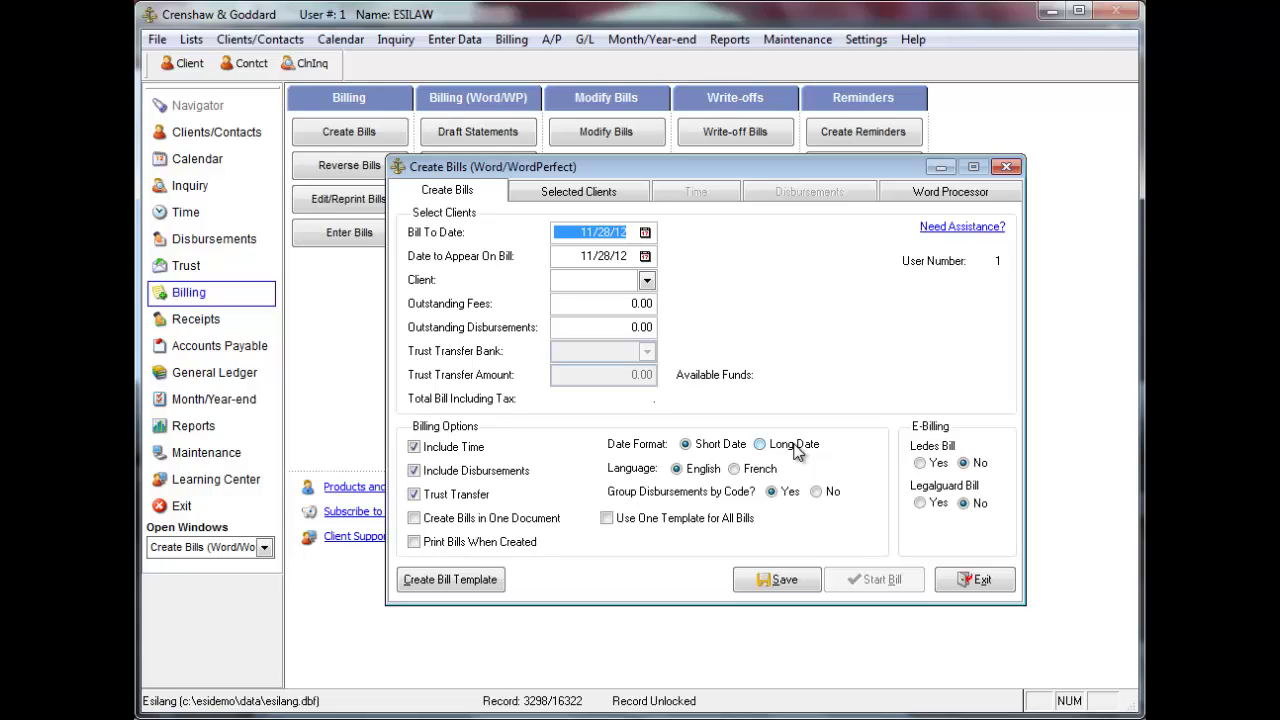
{"action": "left_click", "coordinate": [762, 447]}
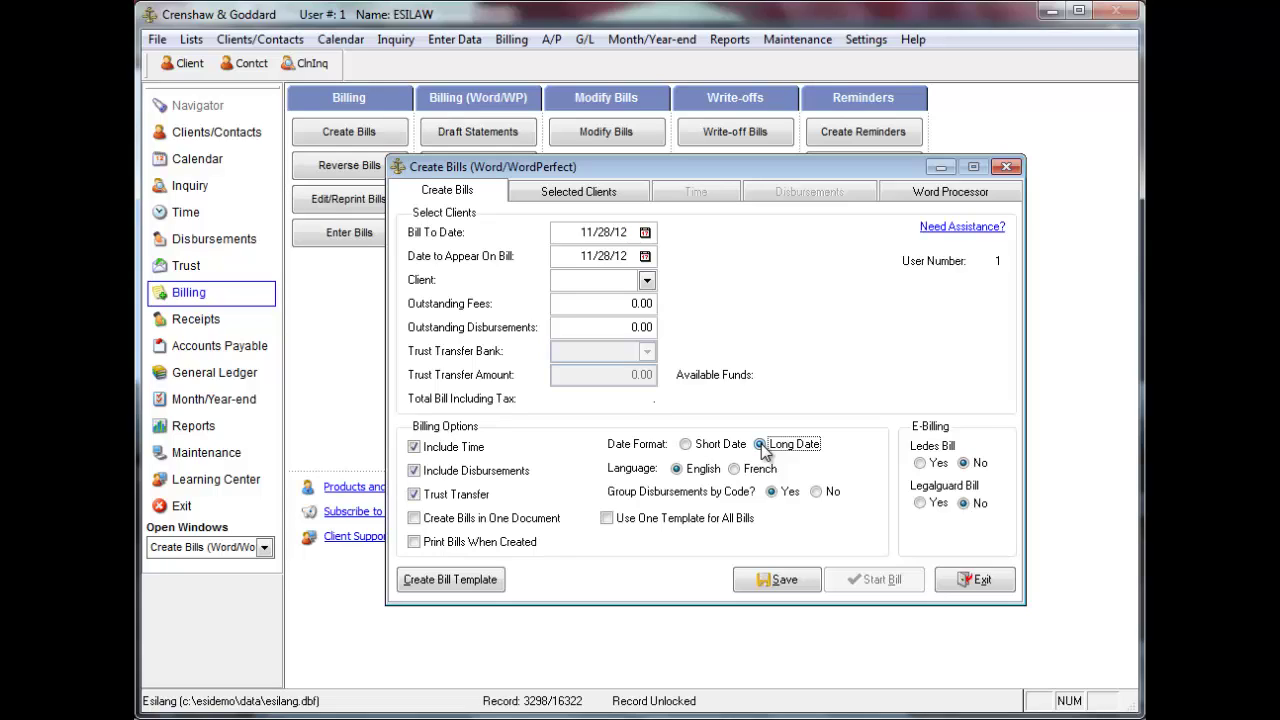
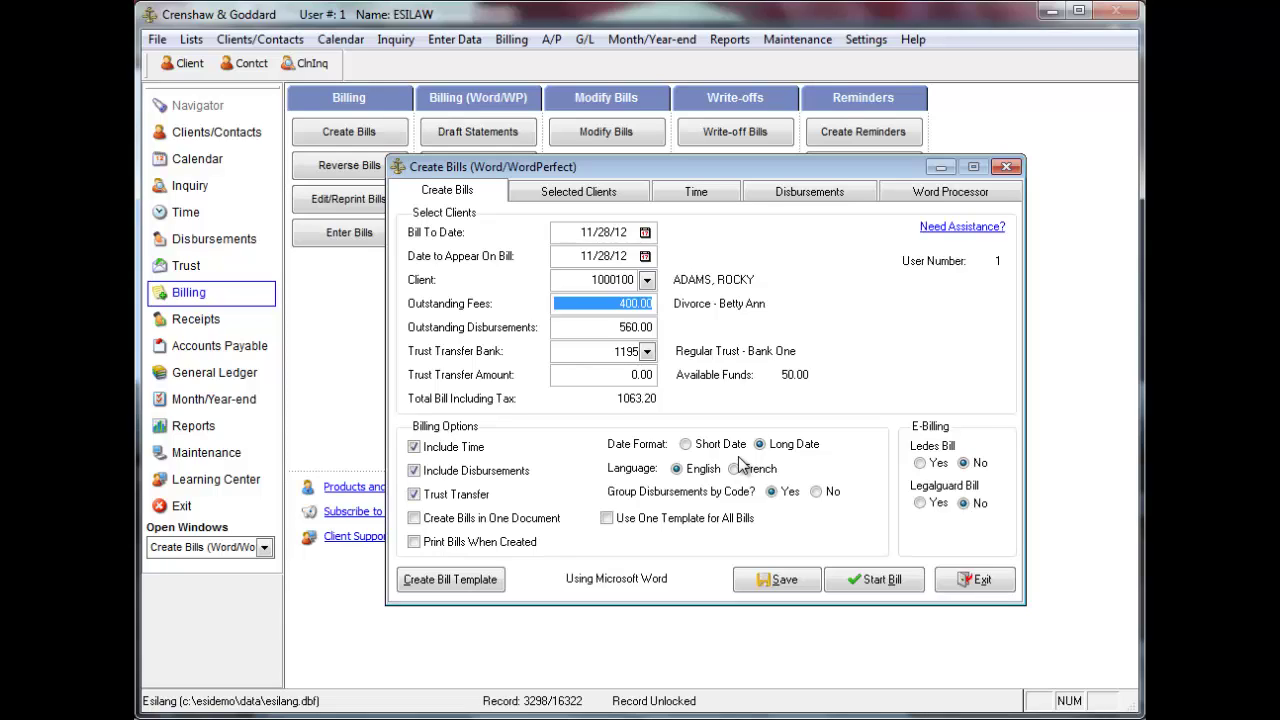
Exclude both of the selected client's time entries from the bill
{"action": "left_click", "coordinate": [676, 193]}
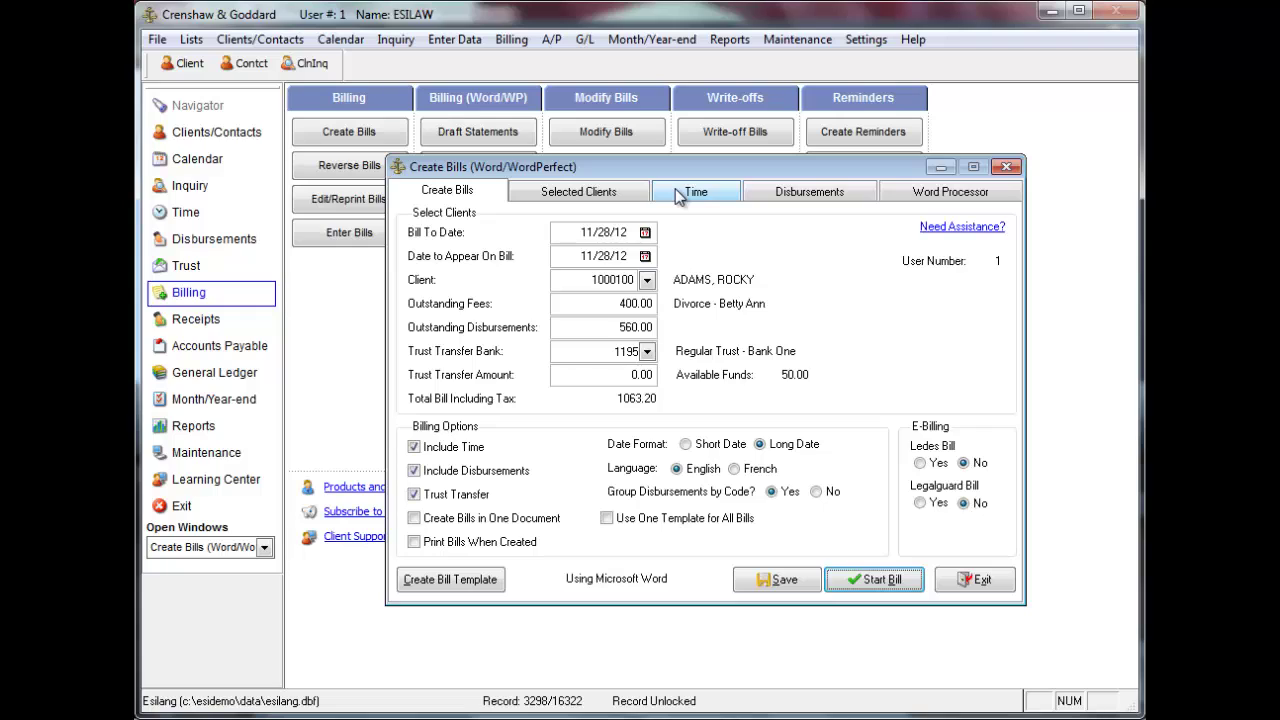
{"action": "left_click", "coordinate": [676, 194]}
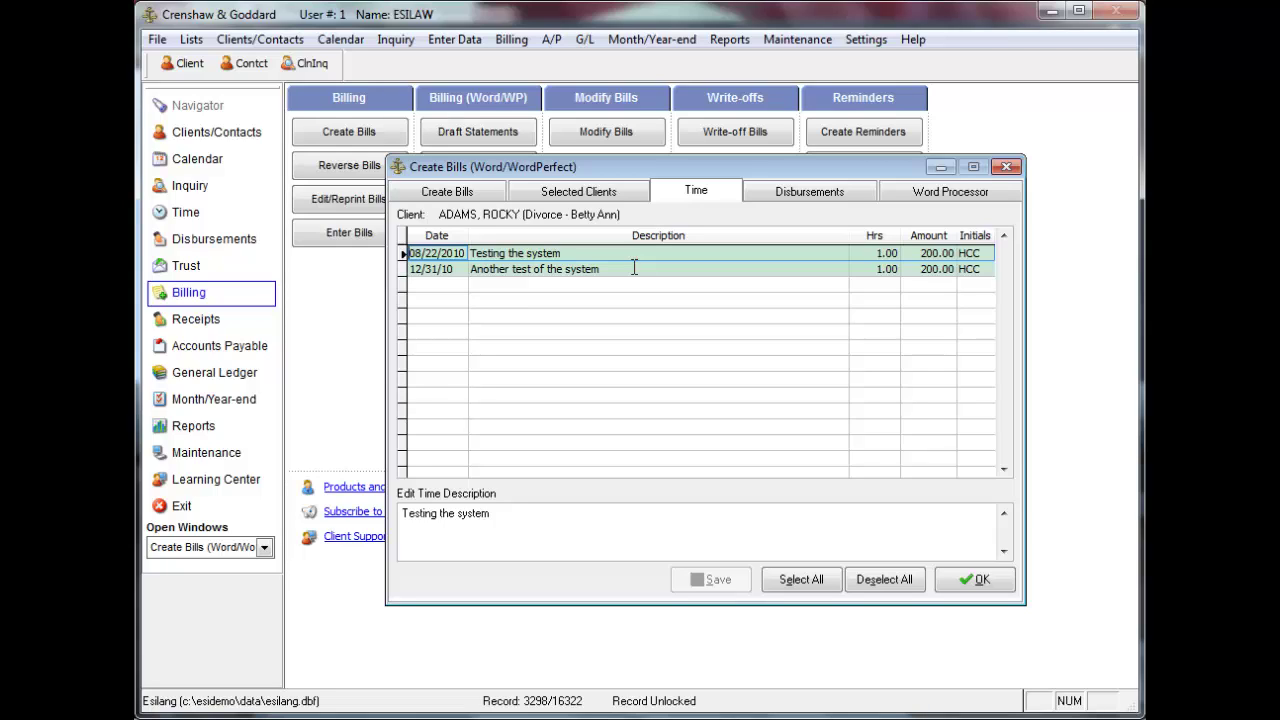
{"action": "left_click", "coordinate": [634, 268]}
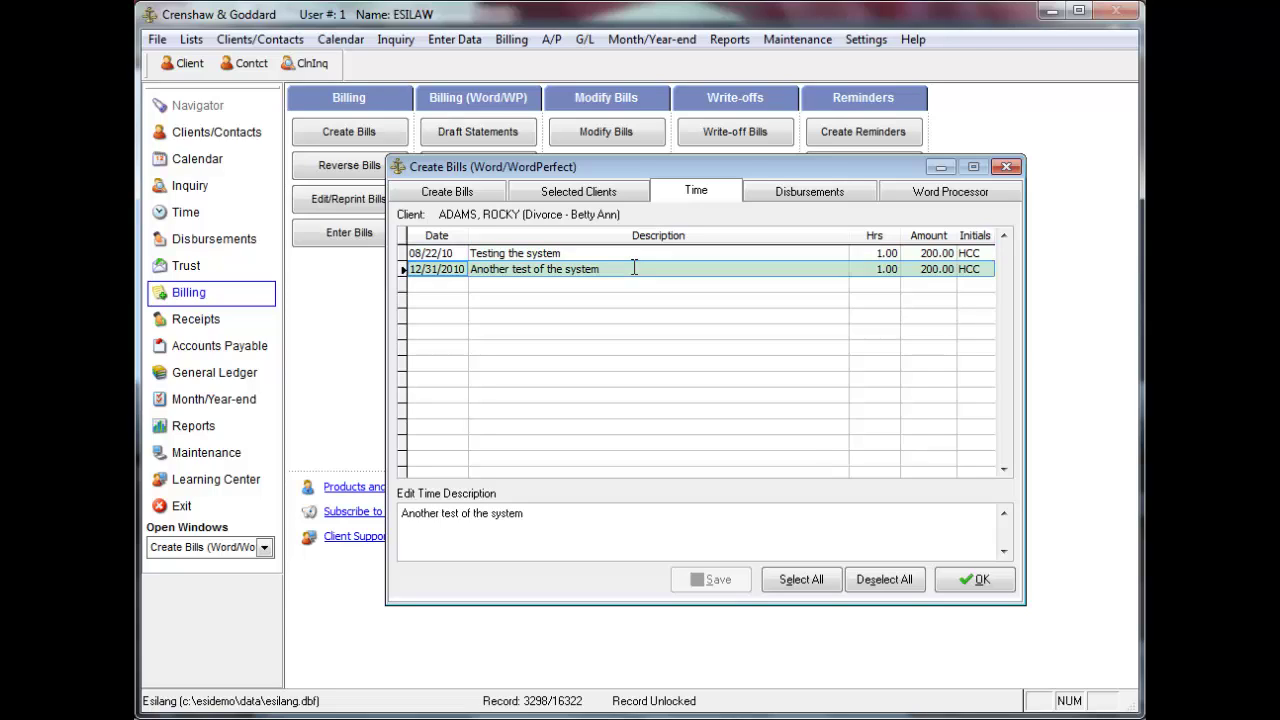
{"action": "left_click", "coordinate": [634, 268]}
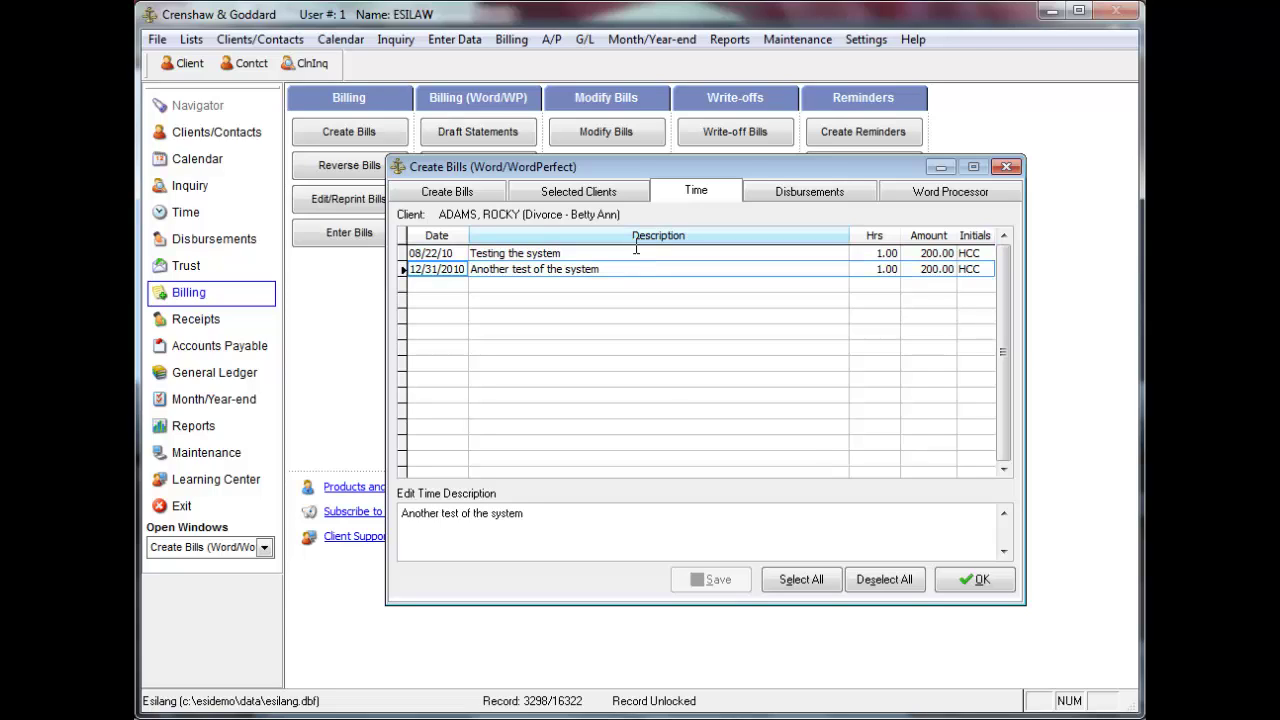
Include both time entries in the bill again and accept the time selection
{"action": "left_click", "coordinate": [637, 253]}
{"action": "left_click", "coordinate": [646, 270]}
{"action": "left_click", "coordinate": [646, 270]}
{"action": "left_click", "coordinate": [646, 270]}
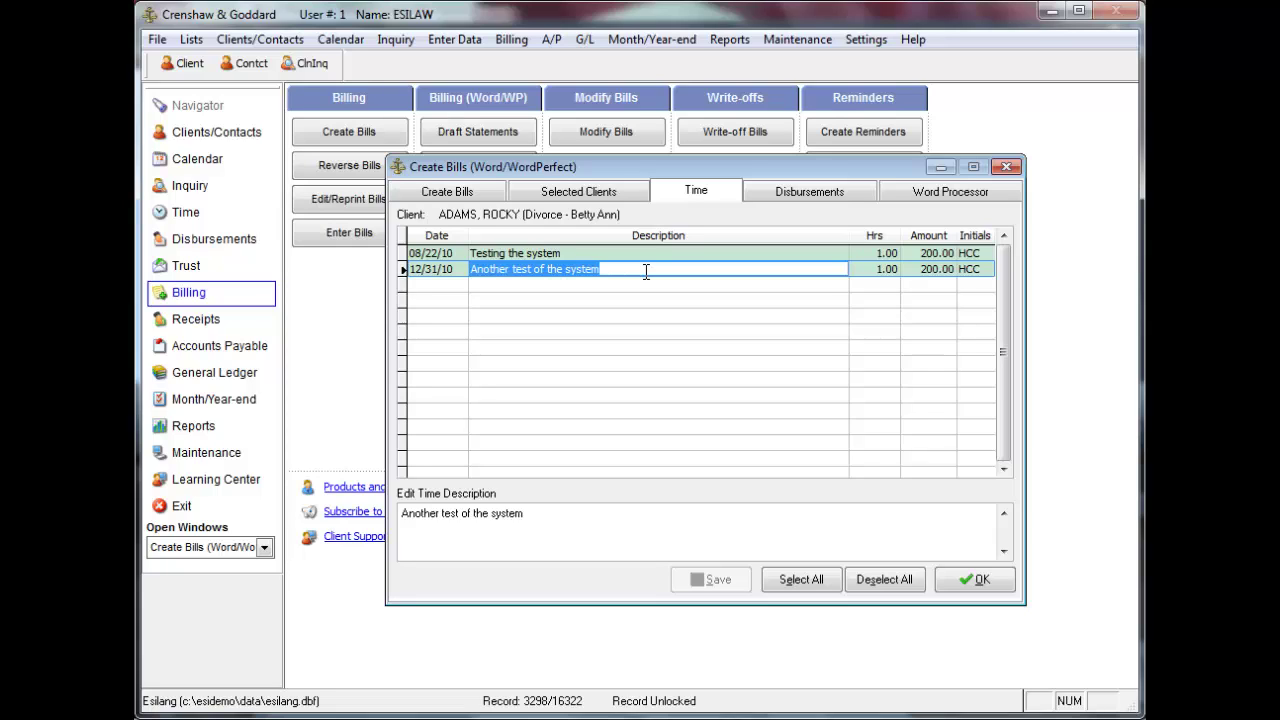
{"action": "left_click", "coordinate": [604, 521]}
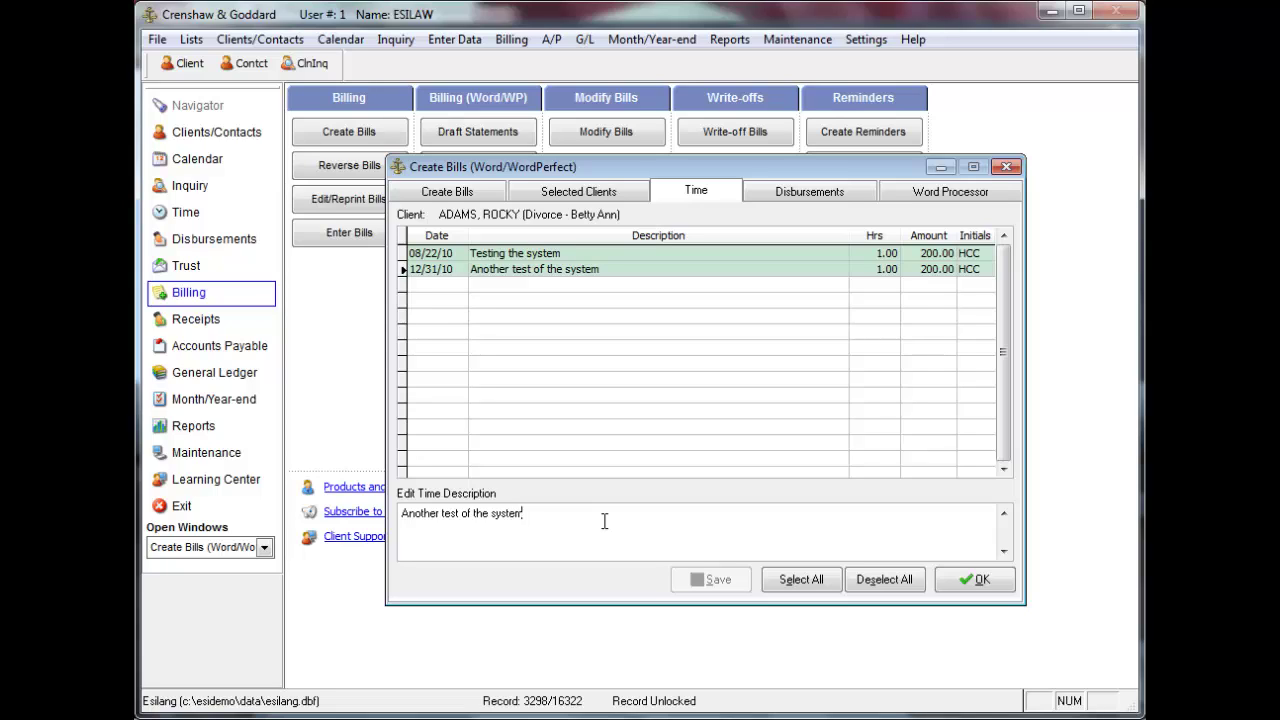
{"action": "left_click", "coordinate": [974, 581]}
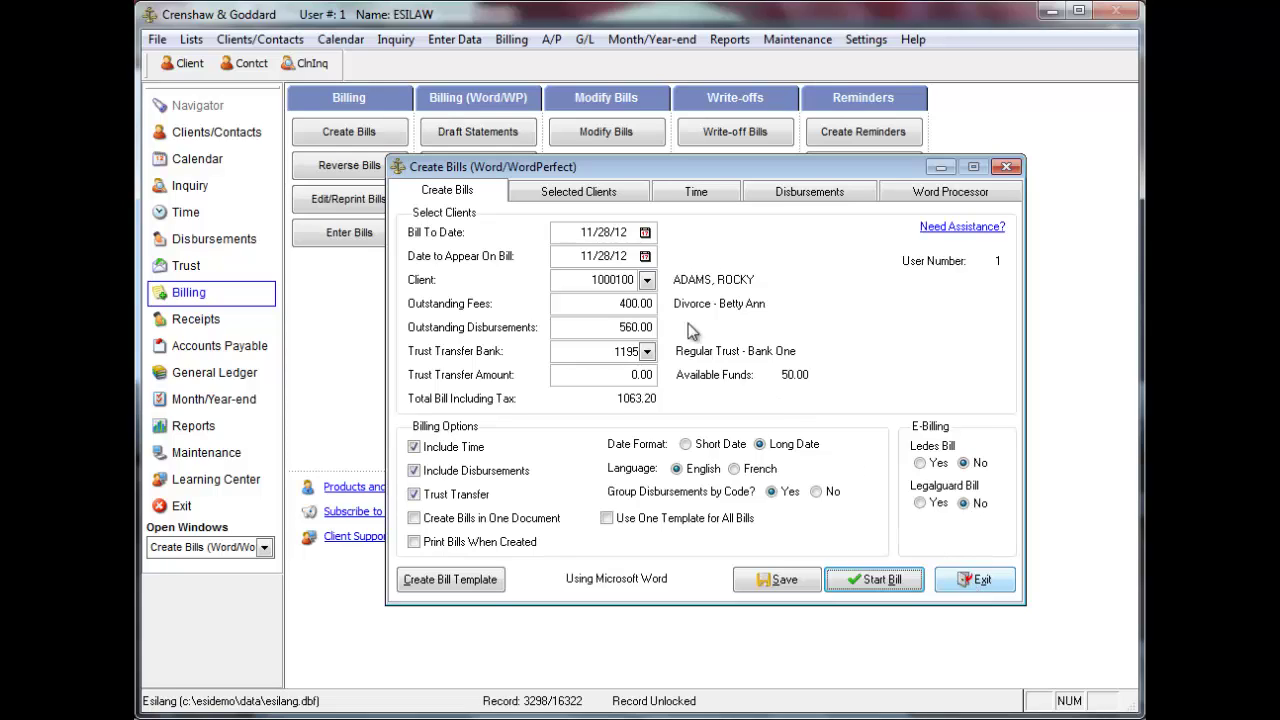
Set the outstanding fees on the client's bill to 500.00
{"action": "left_click", "coordinate": [610, 303]}
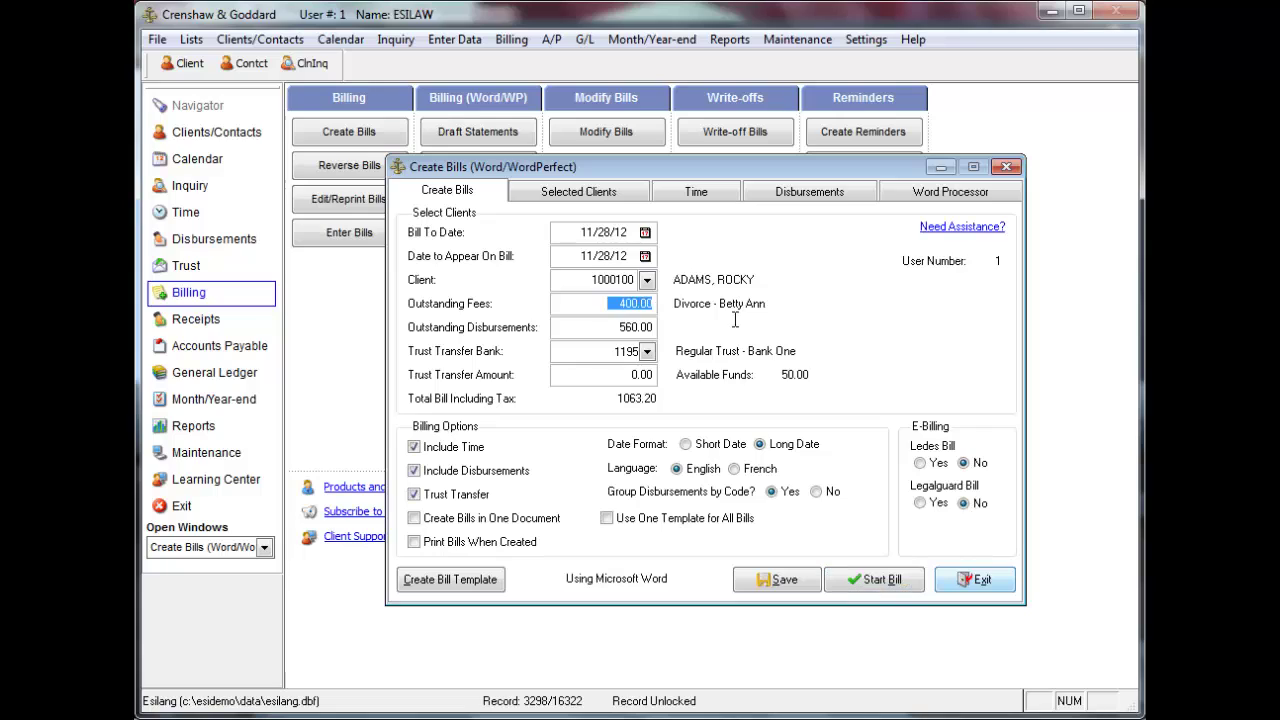
{"action": "type", "text": "500"}
{"action": "key", "text": "Tab"}
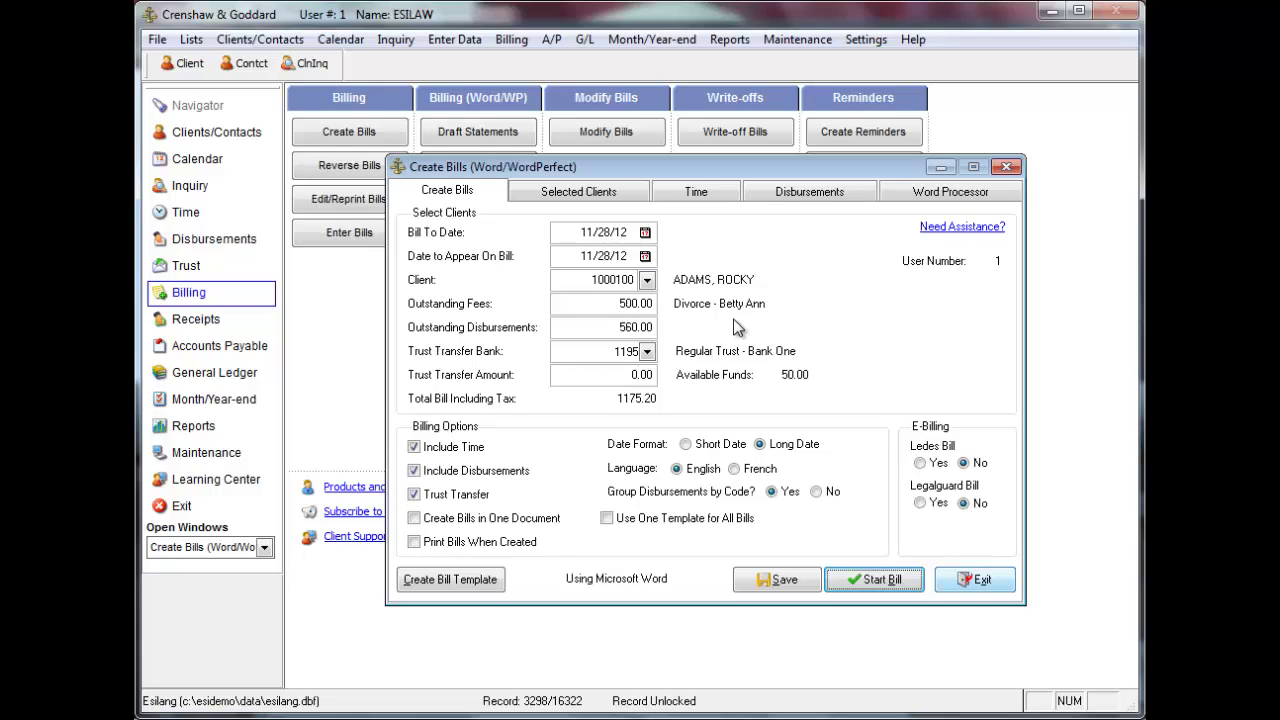
Set the trust transfer bank to Regular Trust - Bank Two and the trust transfer amount to 250.00
{"action": "left_click", "coordinate": [648, 354]}
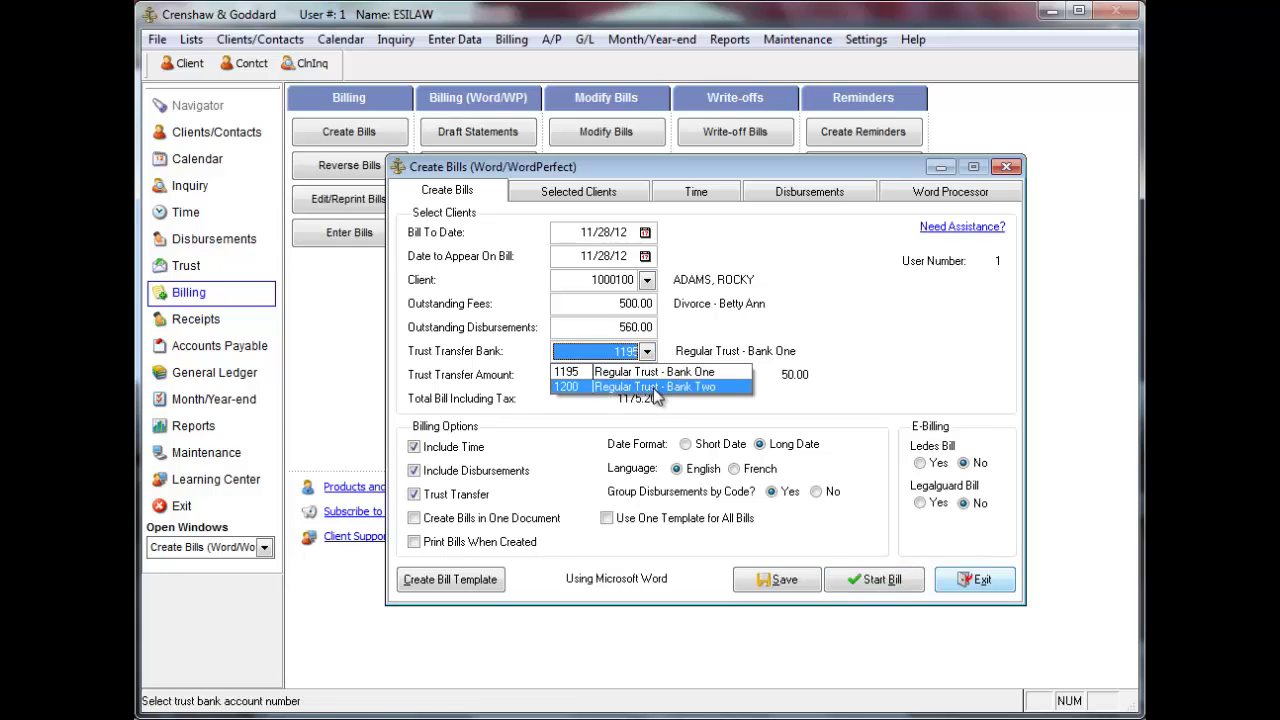
{"action": "left_click", "coordinate": [657, 387]}
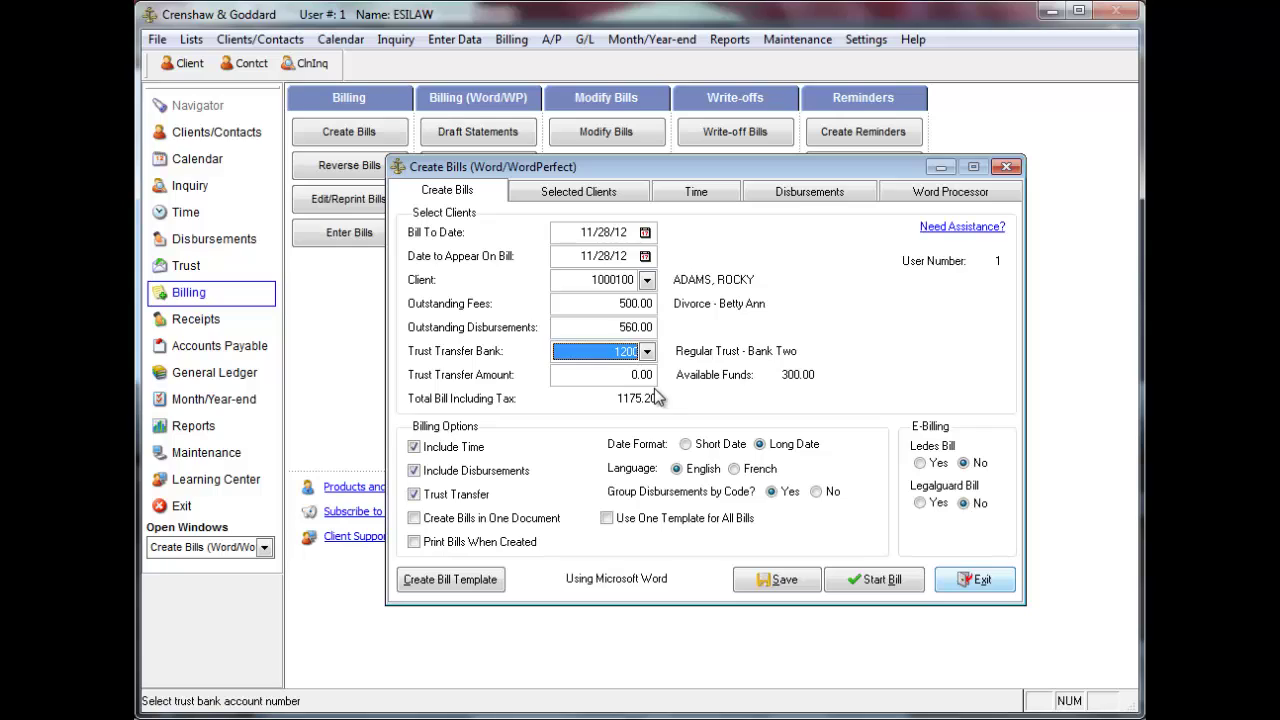
{"action": "left_click", "coordinate": [655, 374]}
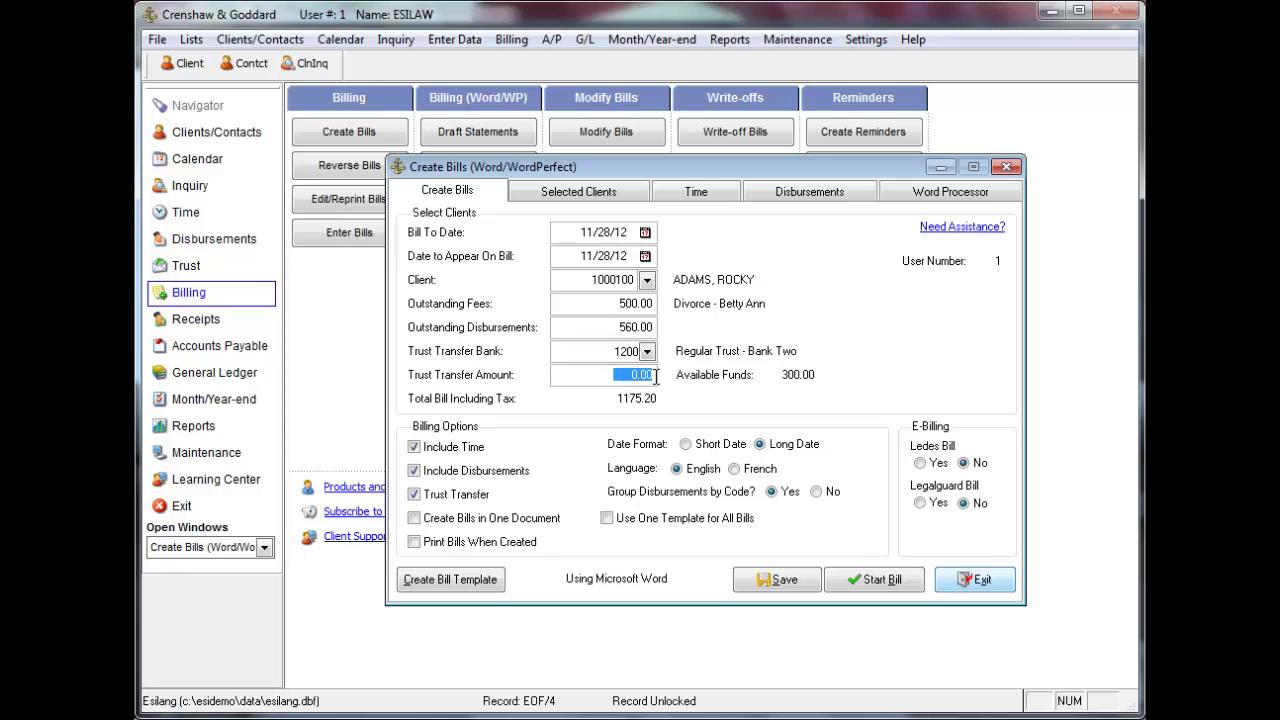
{"action": "type", "text": "4"}
{"action": "type", "text": "50"}
{"action": "key", "text": "Tab"}
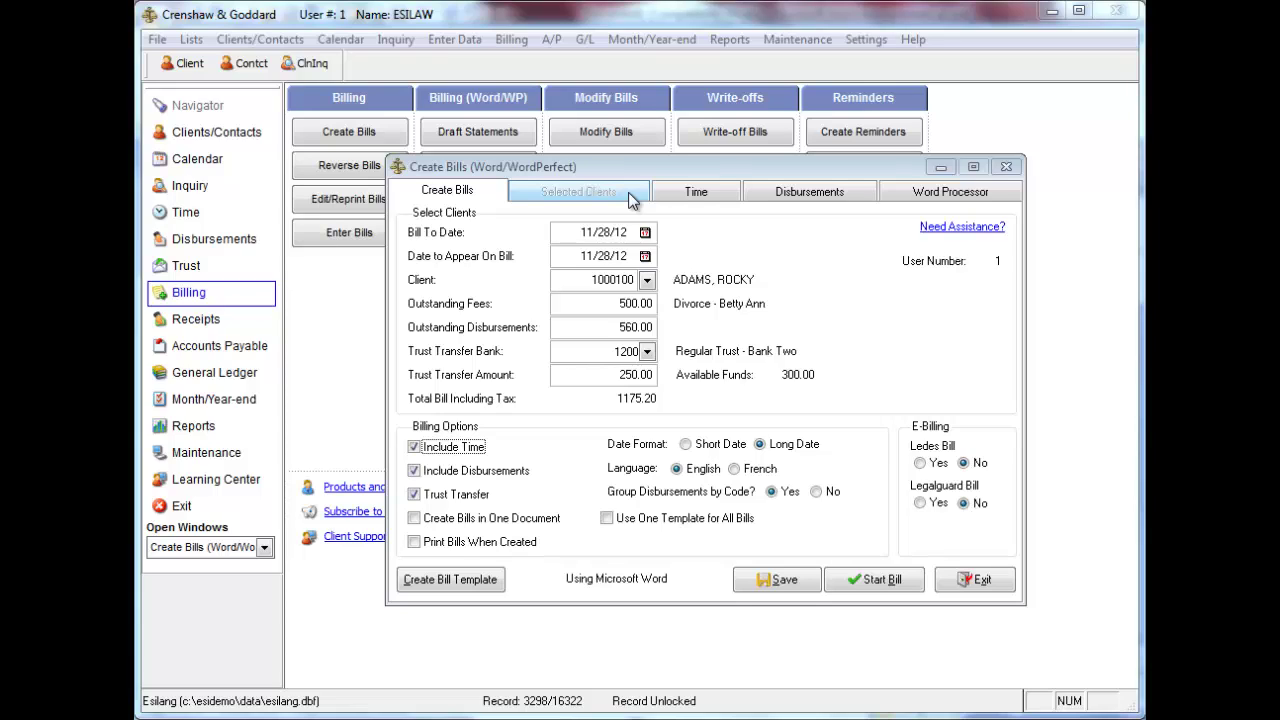
Create the client's bill from the WordTemplateHST billing template without an envelope
{"action": "left_click", "coordinate": [882, 580]}
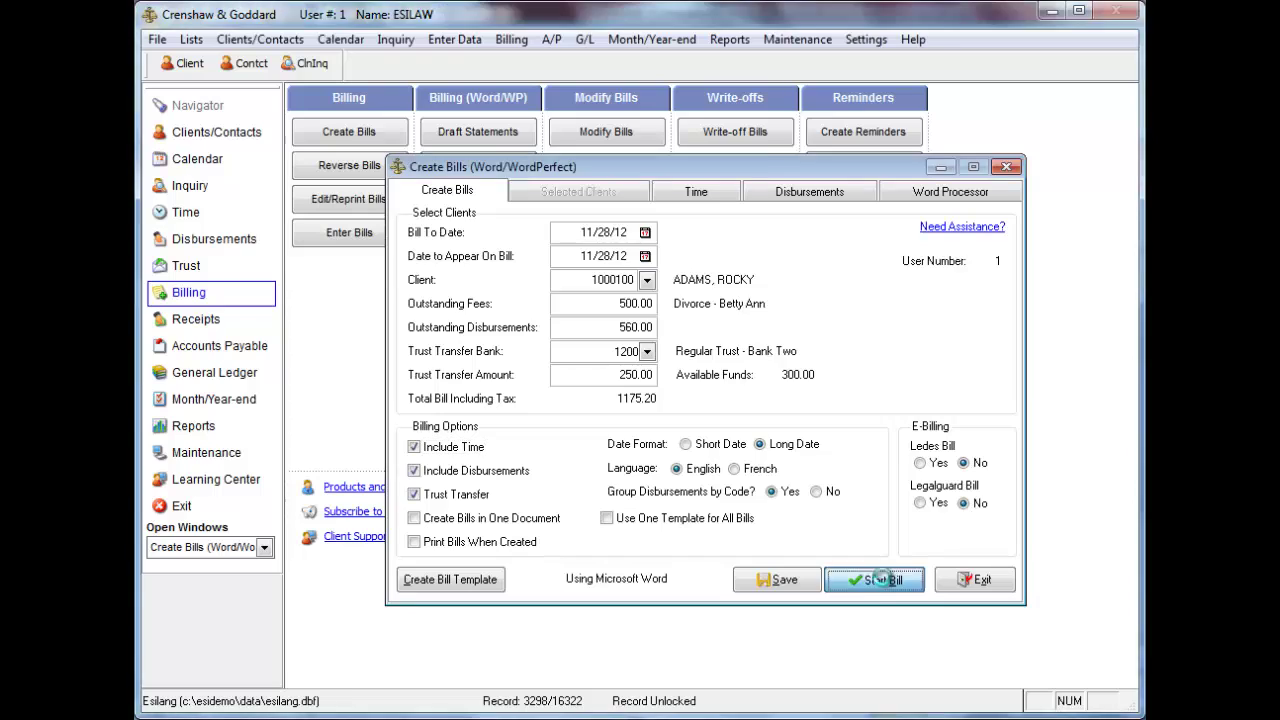
{"action": "scroll", "coordinate": [903, 330], "scroll_direction": "down", "scroll_amount": 4}
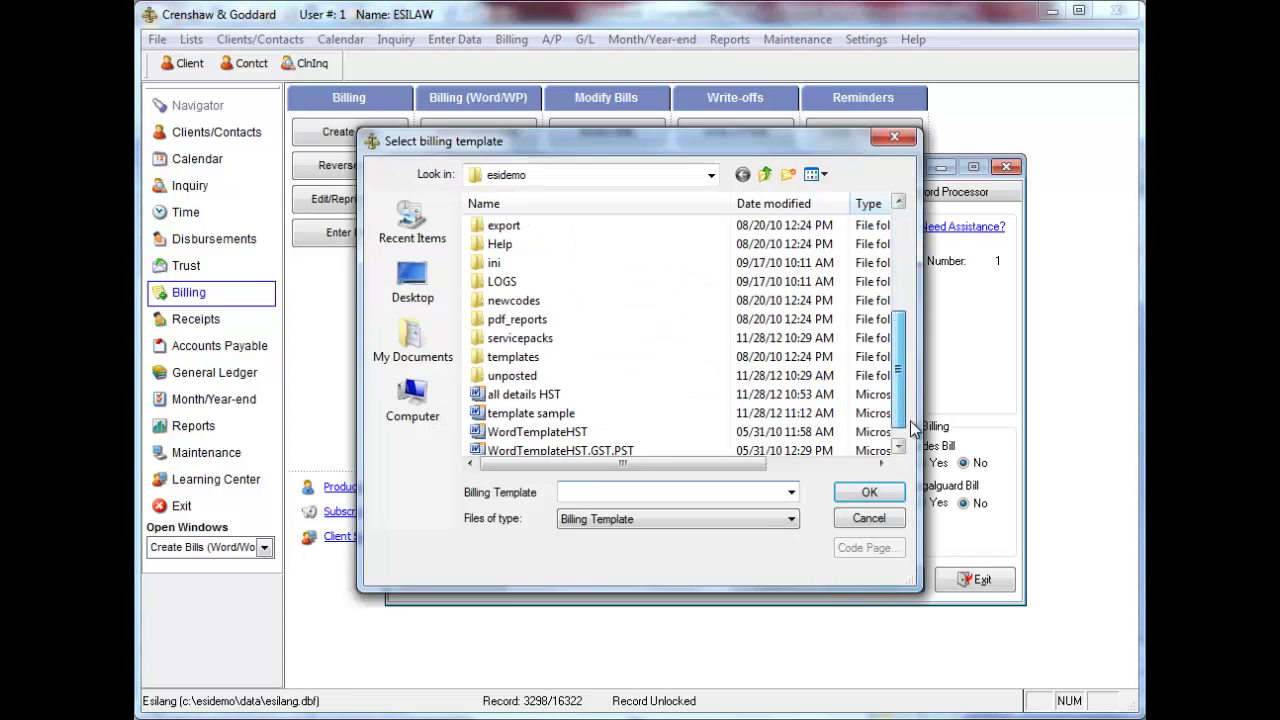
{"action": "left_click", "coordinate": [570, 414]}
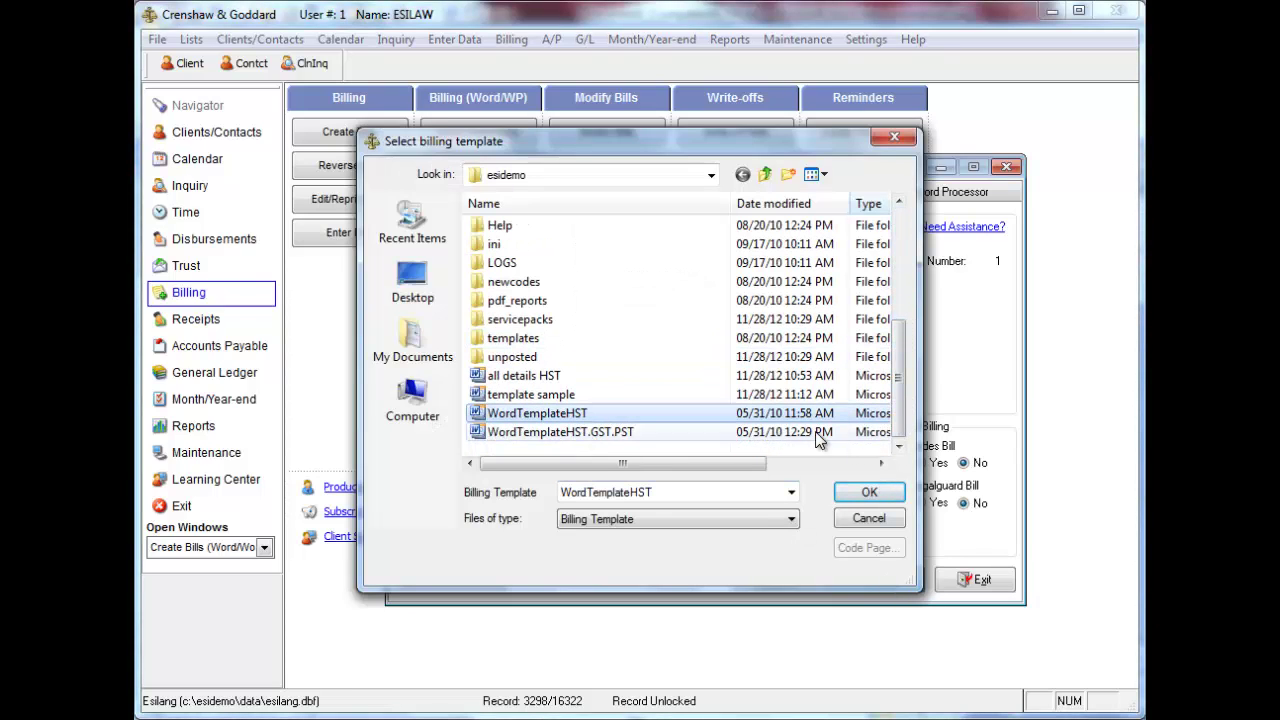
{"action": "left_click", "coordinate": [869, 492]}
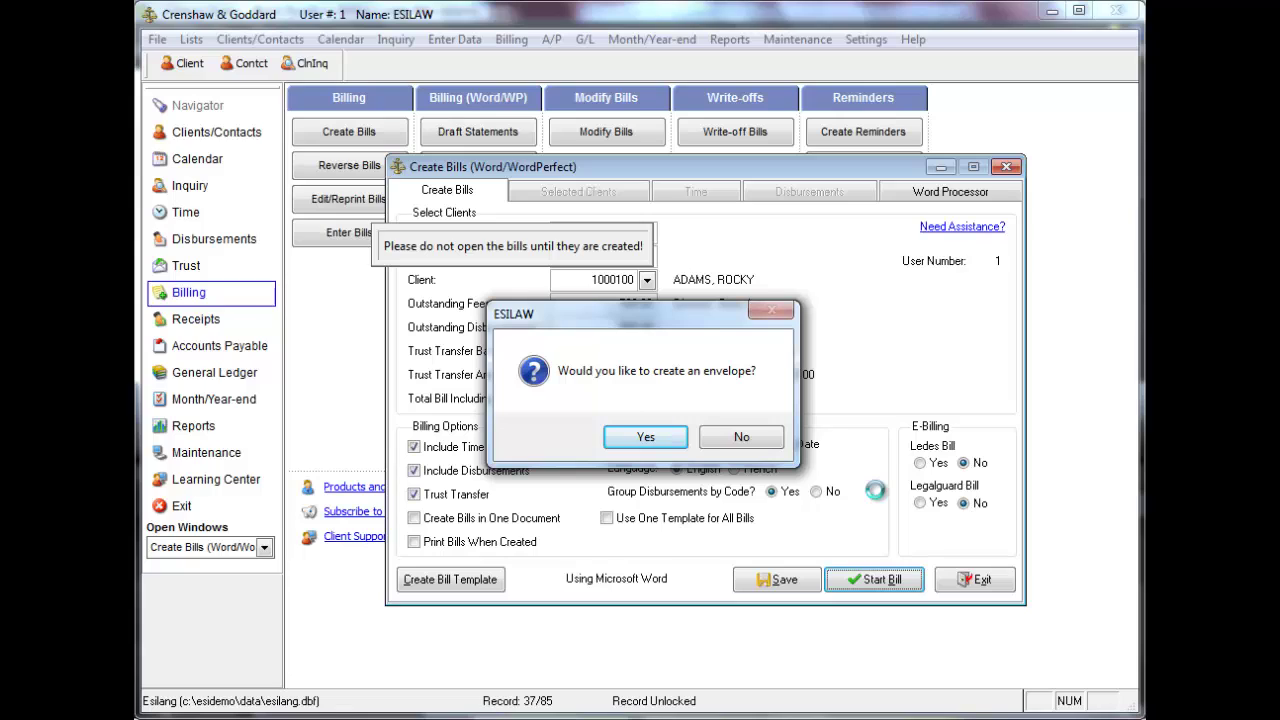
{"action": "left_click", "coordinate": [745, 440]}
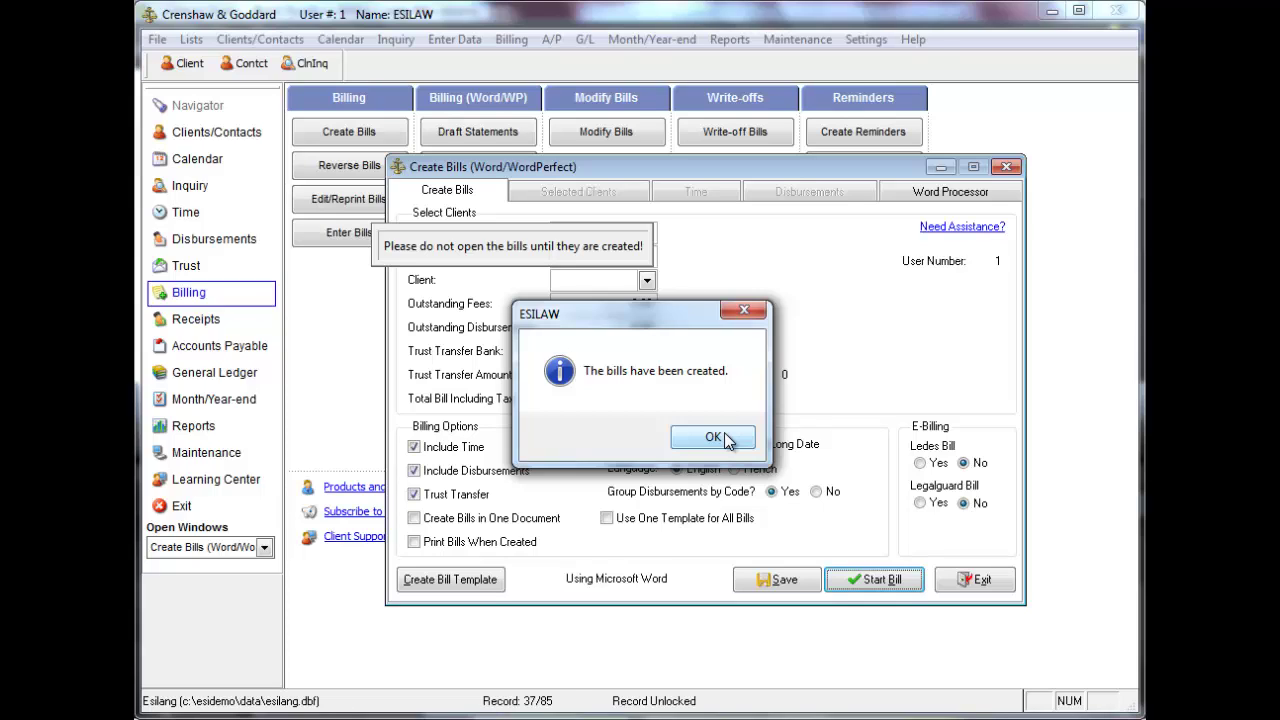
{"action": "left_click", "coordinate": [713, 438]}
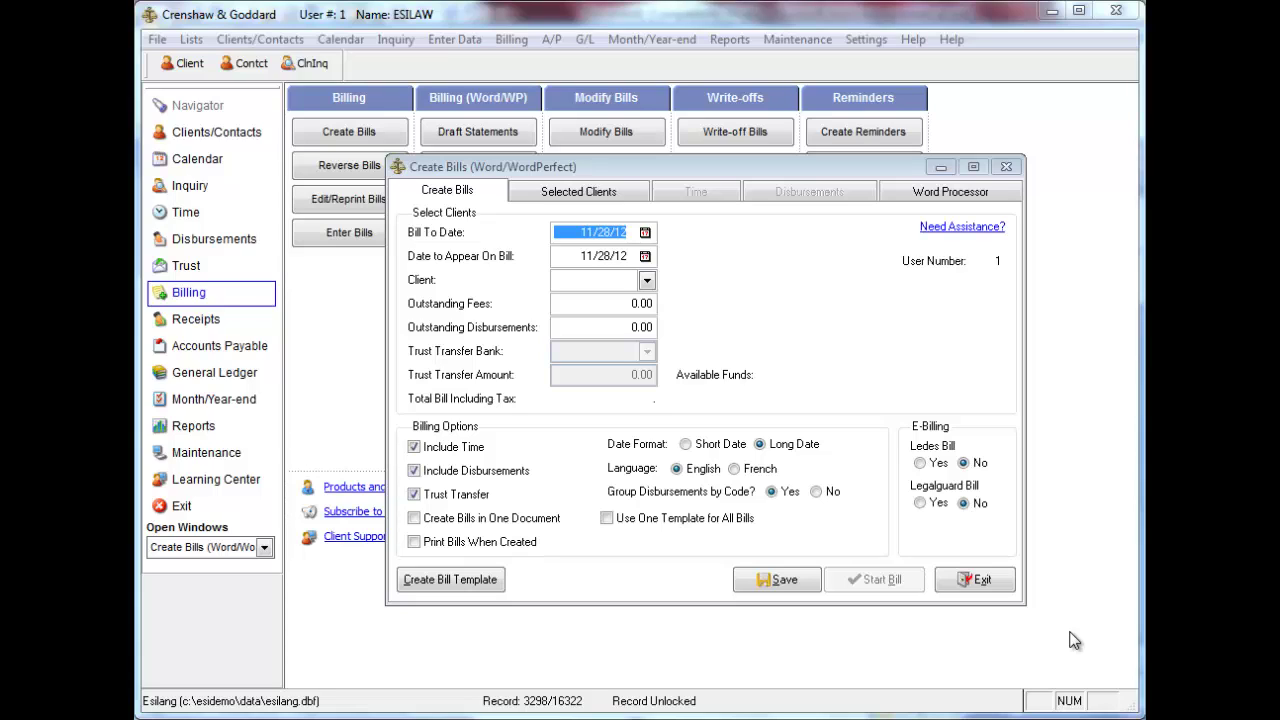
Prepare bills for All clients with the WordTemplateHST template, keeping major client 98 and responsible lawyer 999
{"action": "left_click", "coordinate": [604, 280]}
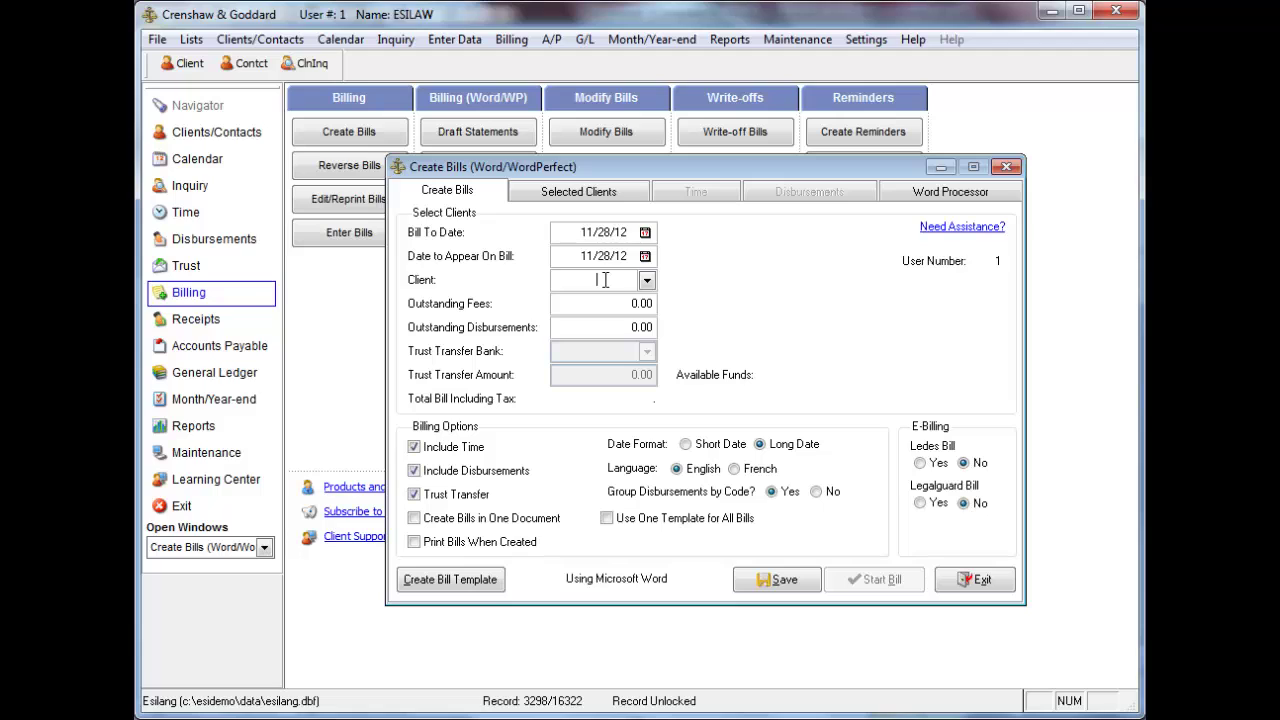
{"action": "type", "text": "All"}
{"action": "key", "text": "Return"}
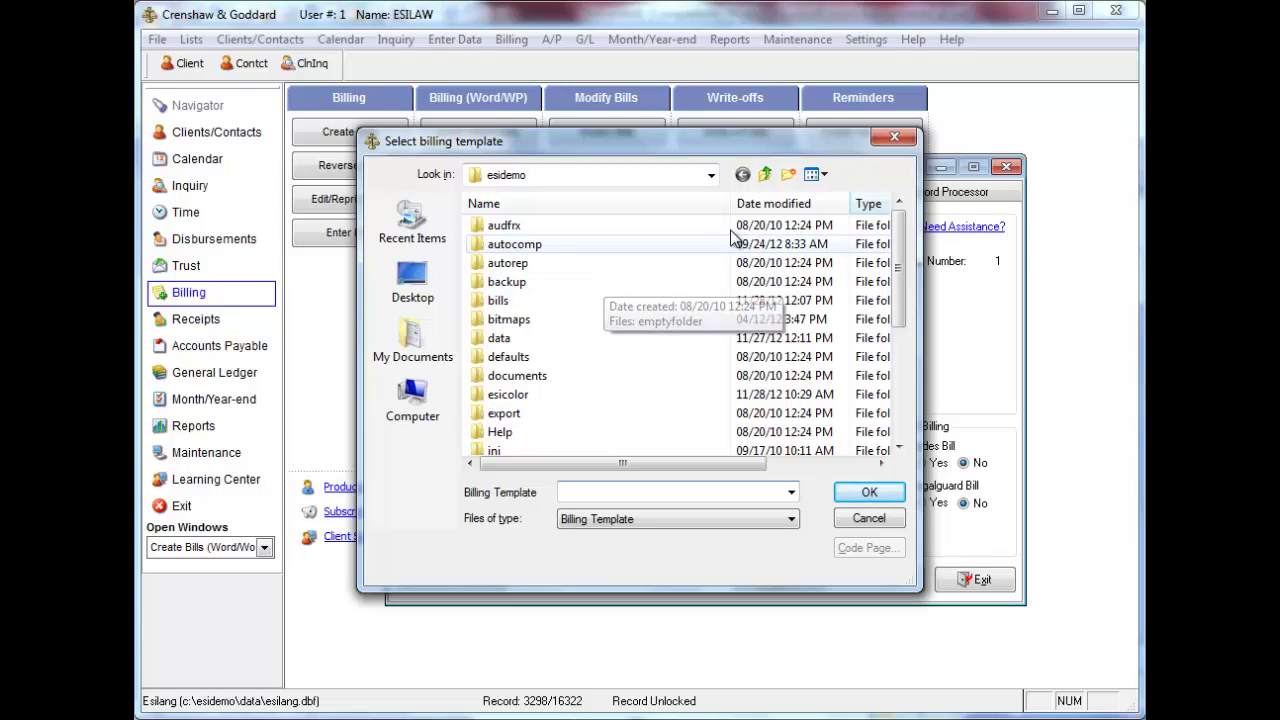
{"action": "left_click_drag", "start_coordinate": [899, 270], "coordinate": [899, 385]}
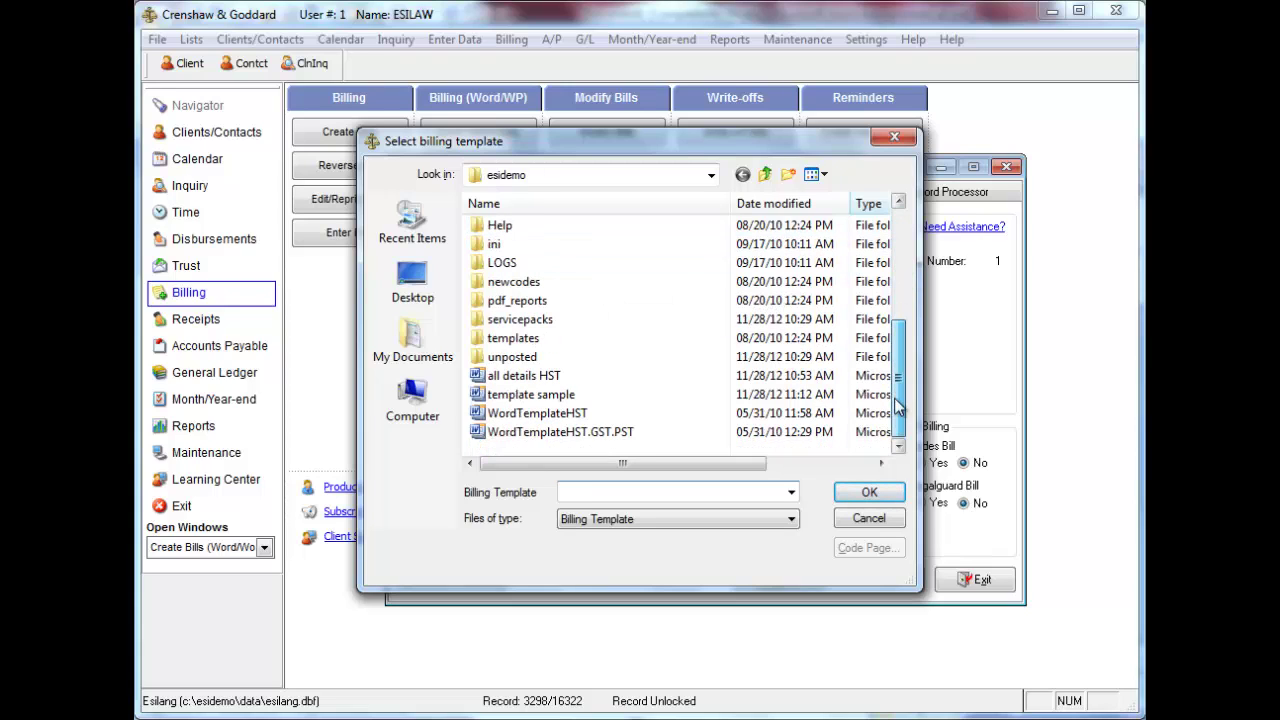
{"action": "left_click", "coordinate": [537, 413]}
{"action": "left_click", "coordinate": [866, 493]}
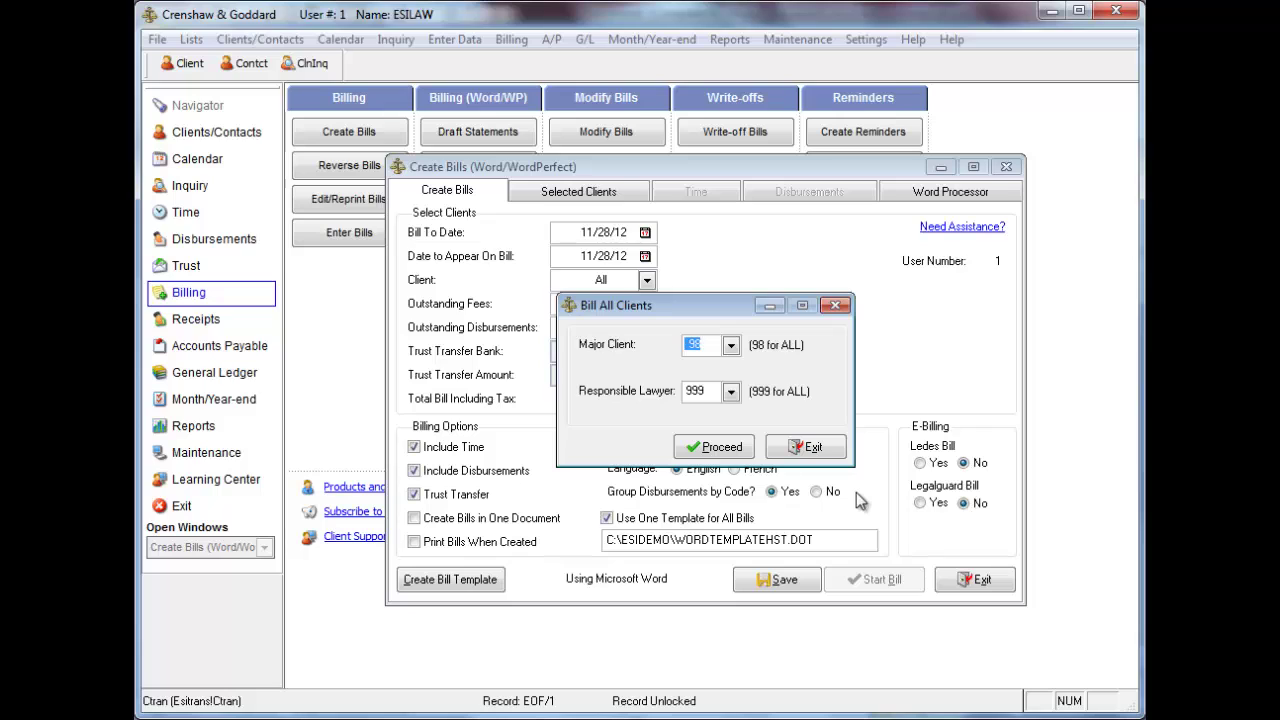
{"action": "left_click", "coordinate": [722, 447]}
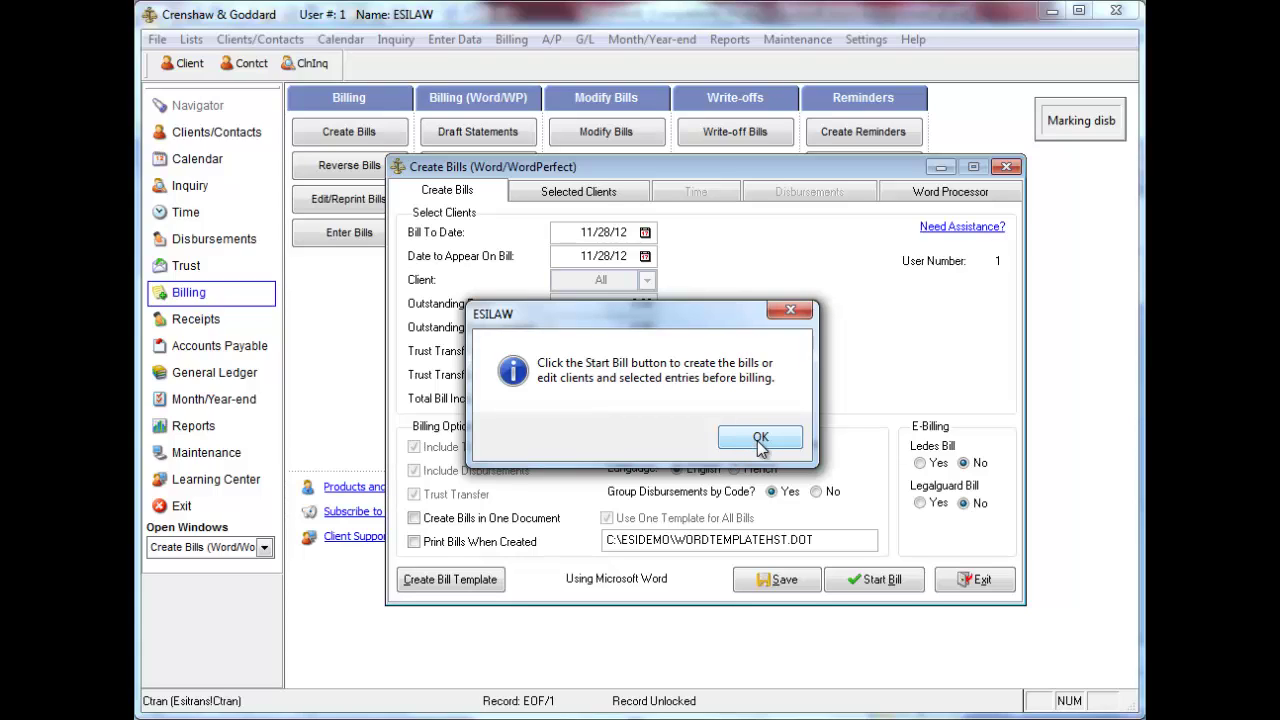
{"action": "left_click", "coordinate": [760, 440]}
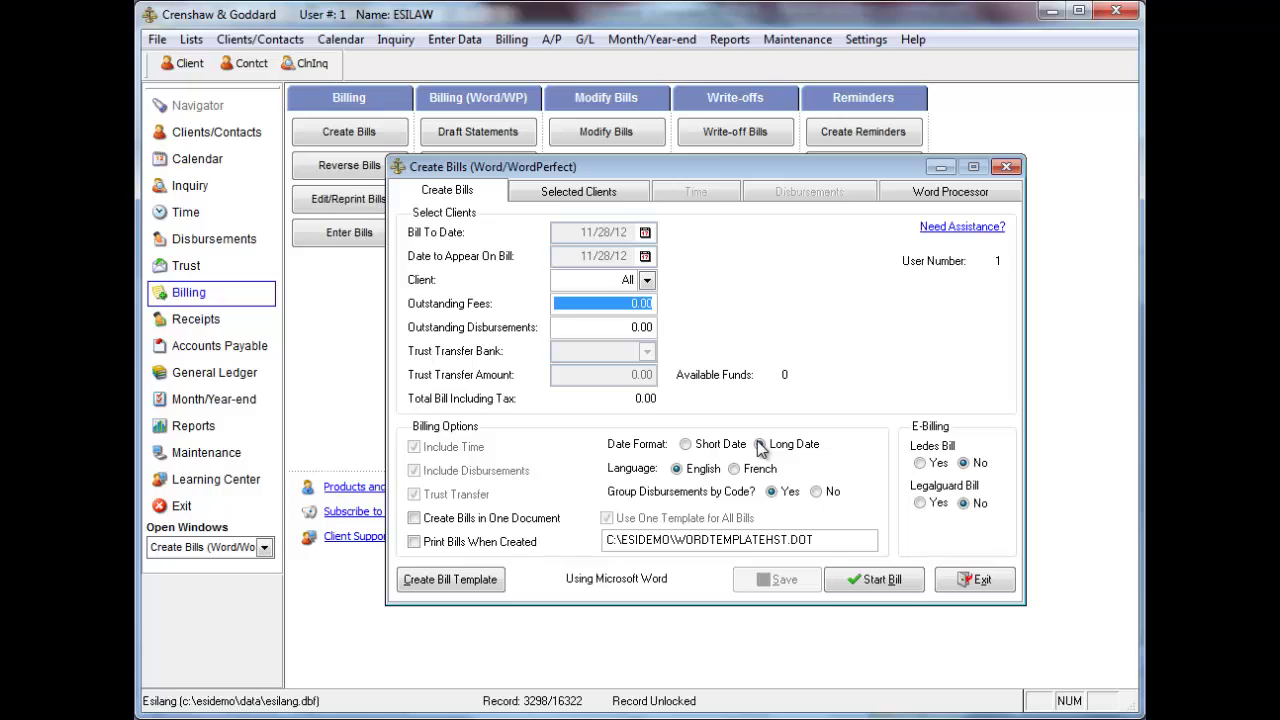